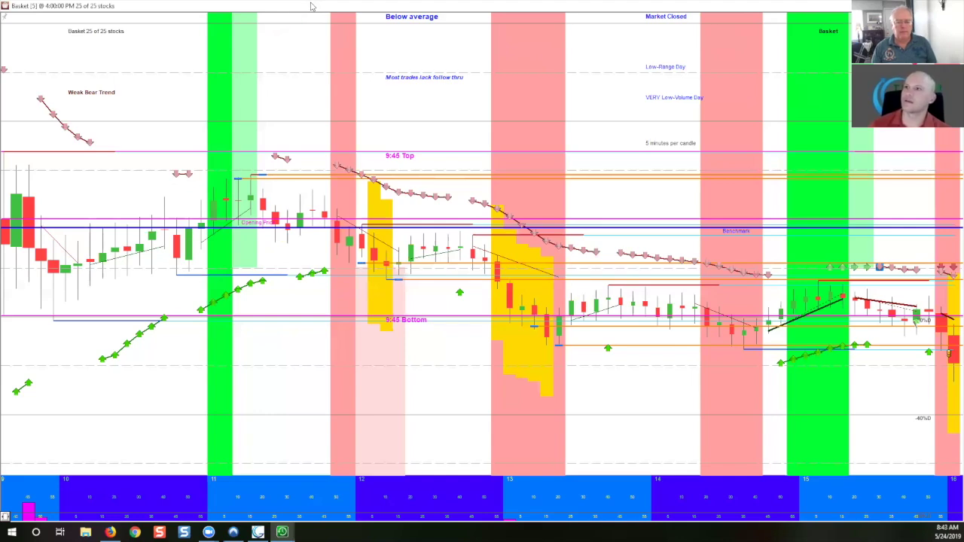
# Hide the Basket window to reveal the BA chart and begin stepping the replay.
pyautogui.doubleClick(399, 166)
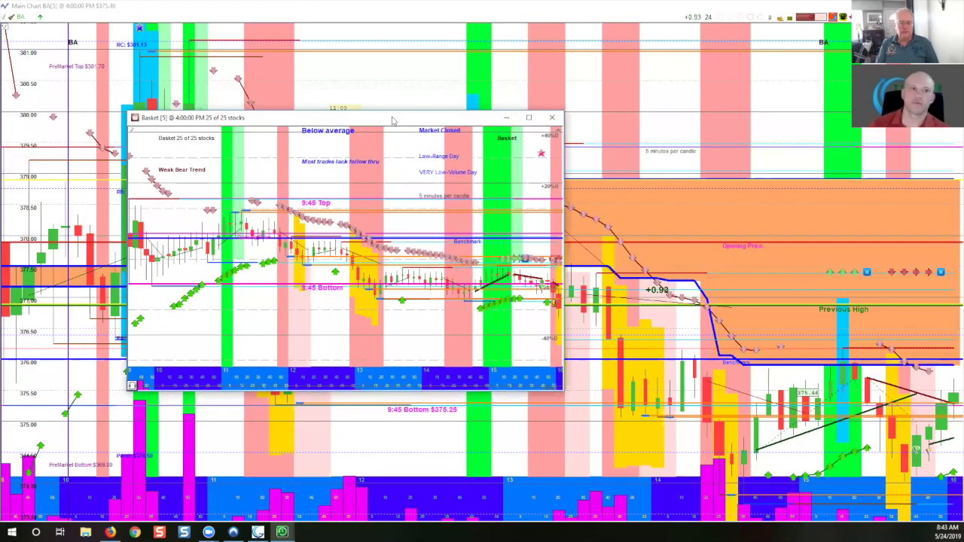
pyautogui.press('Escape')
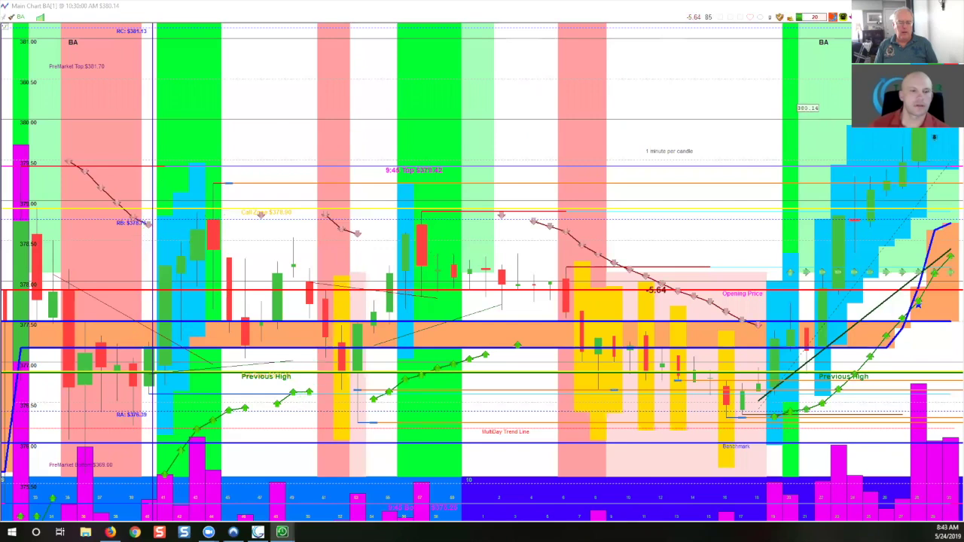
pyautogui.press('Left')
pyautogui.press('Left')
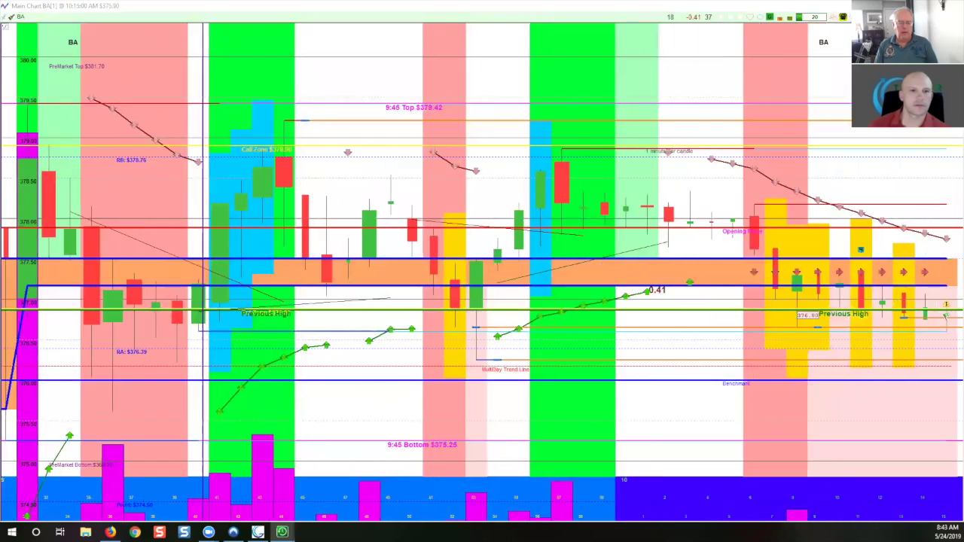
pyautogui.press('Left')
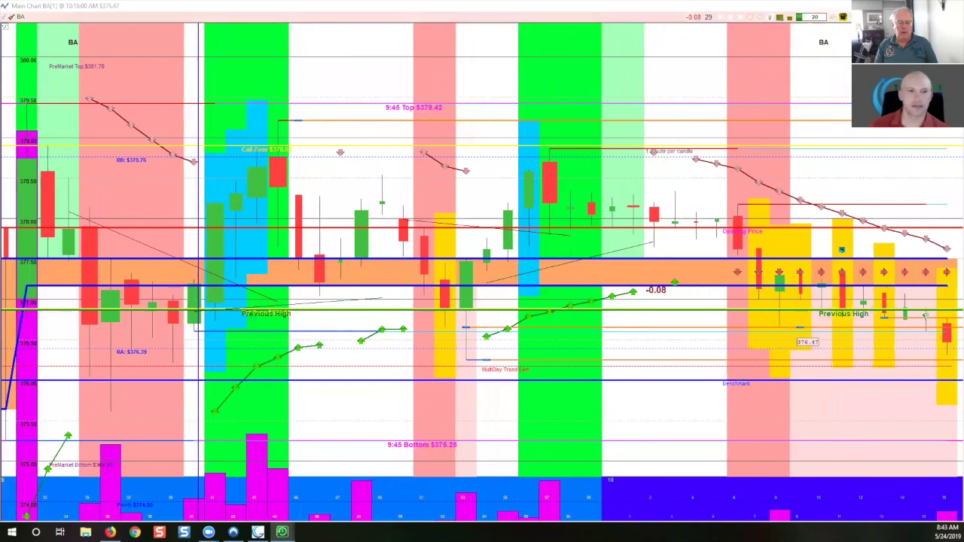
# Step the BA 1-minute replay to 10:22 AM and bring up the Buy/Close Options panel.
pyautogui.press('Left')
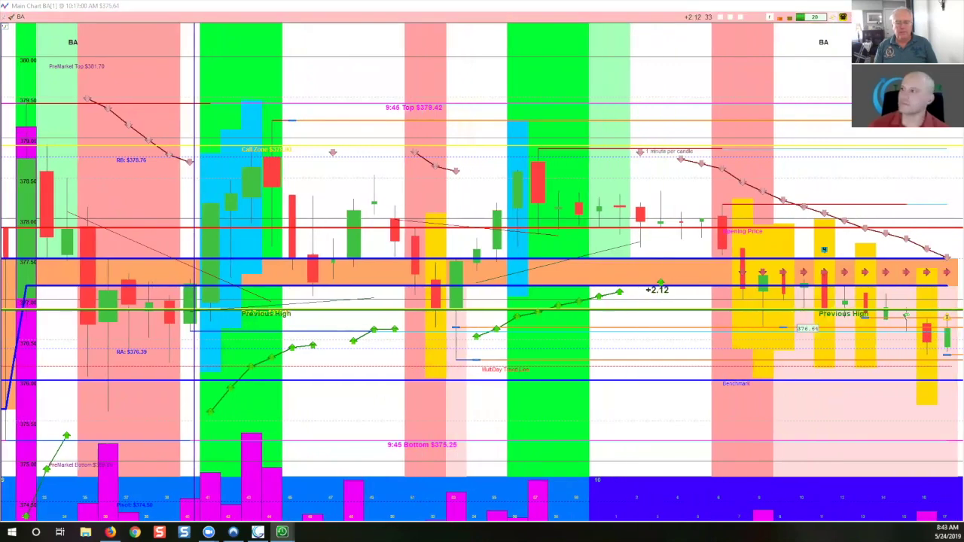
pyautogui.press('Left')
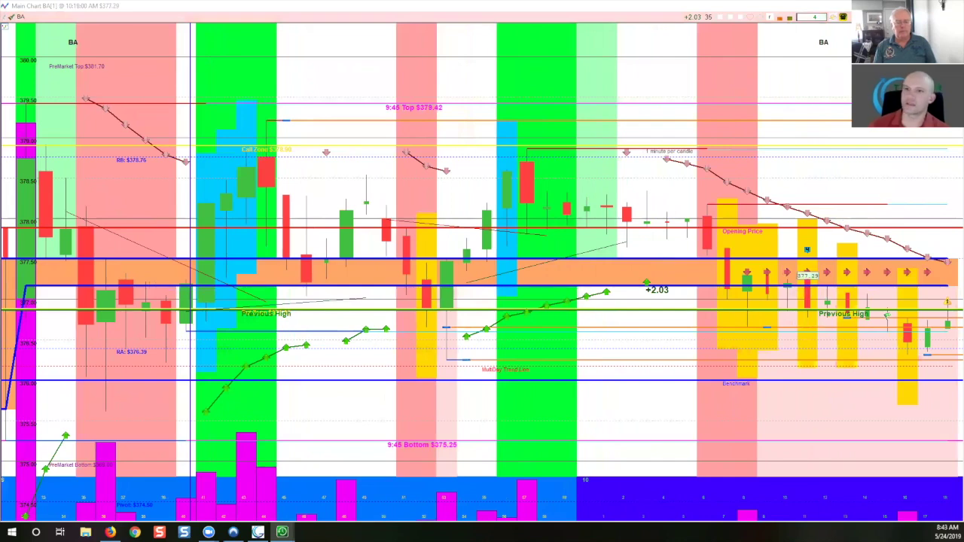
pyautogui.press('Left')
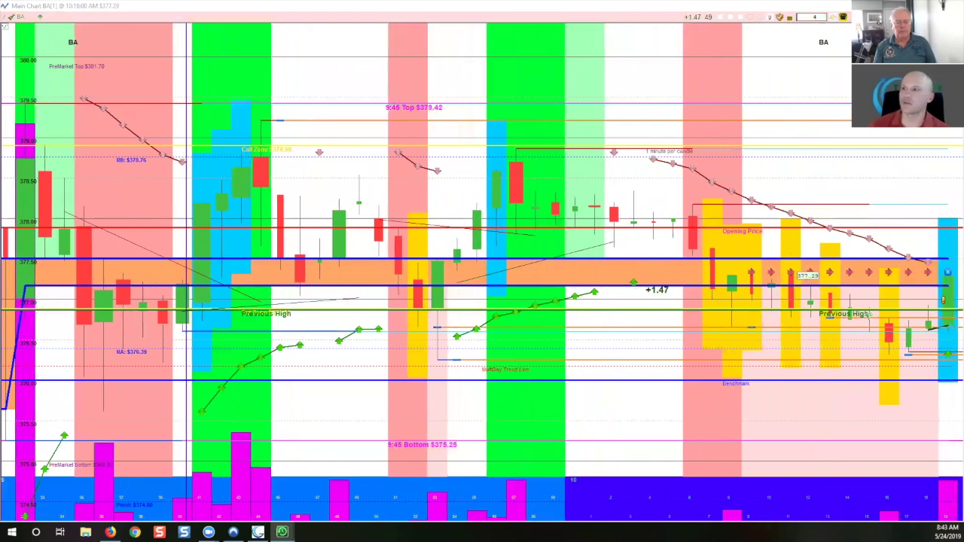
pyautogui.moveTo(377, 301)
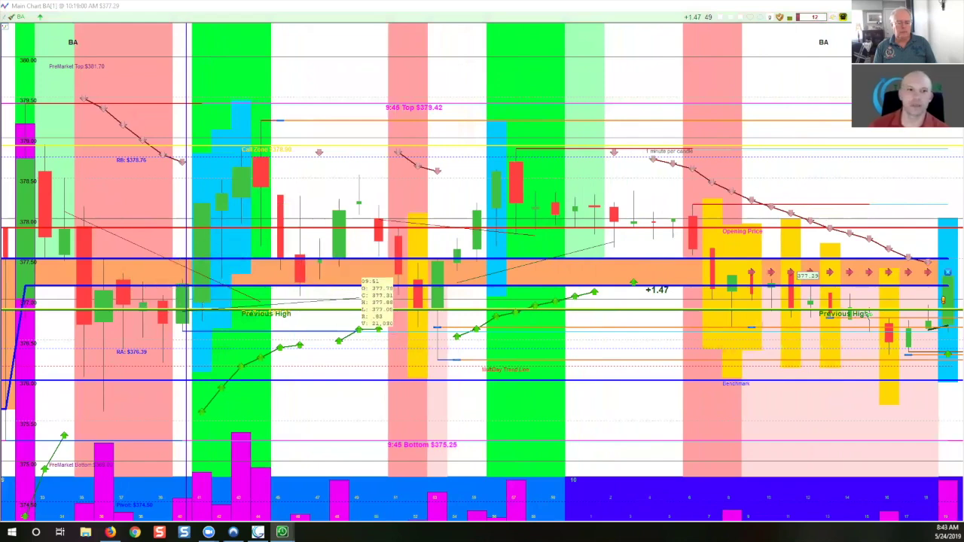
pyautogui.press('Right')
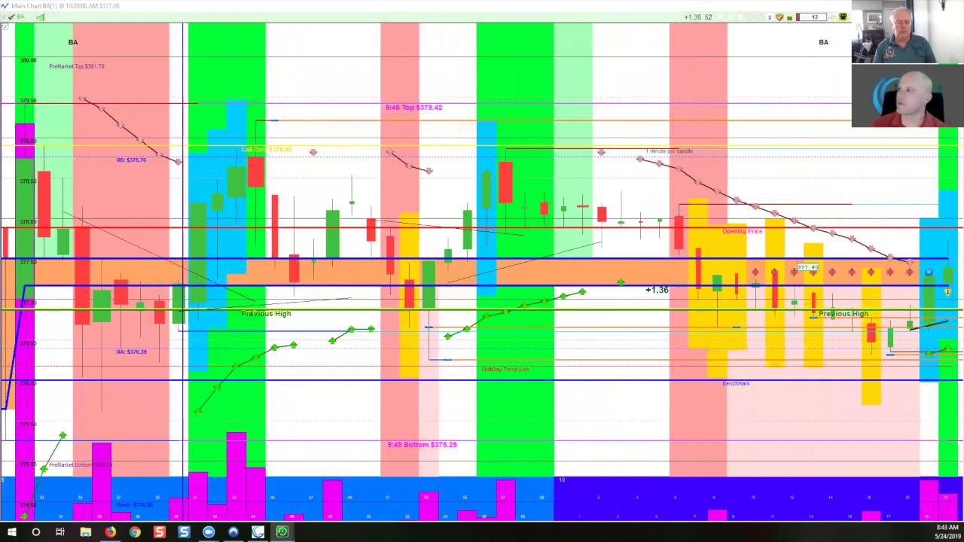
pyautogui.press('Right')
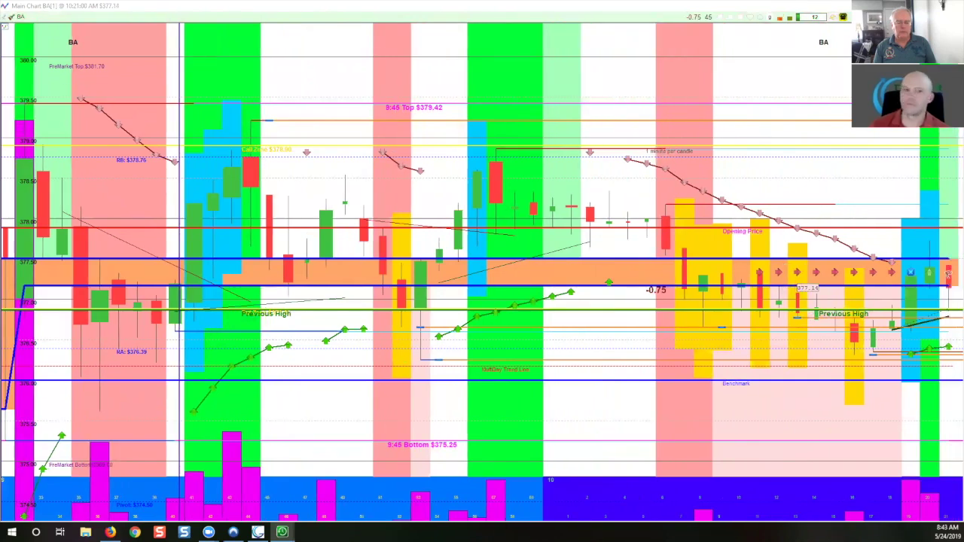
pyautogui.press('Right')
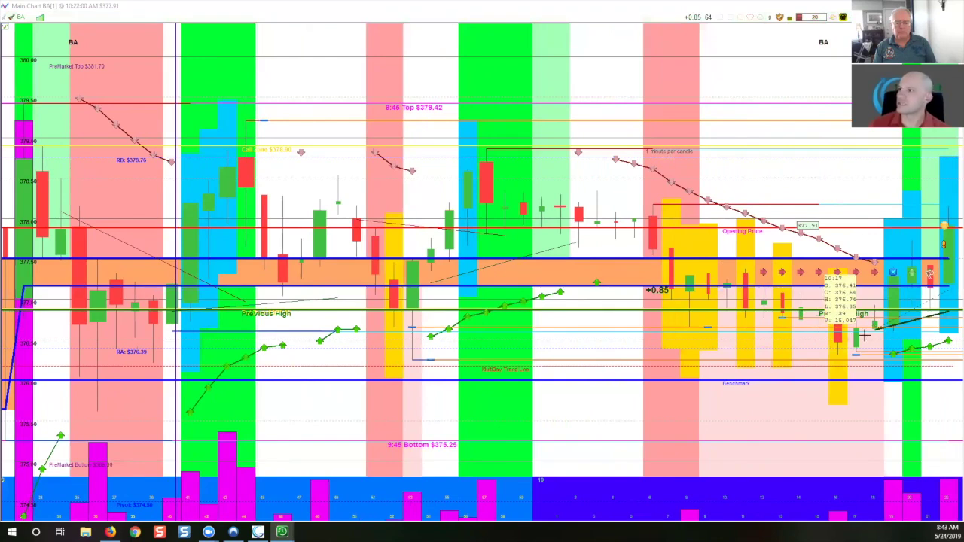
pyautogui.moveTo(947, 278)
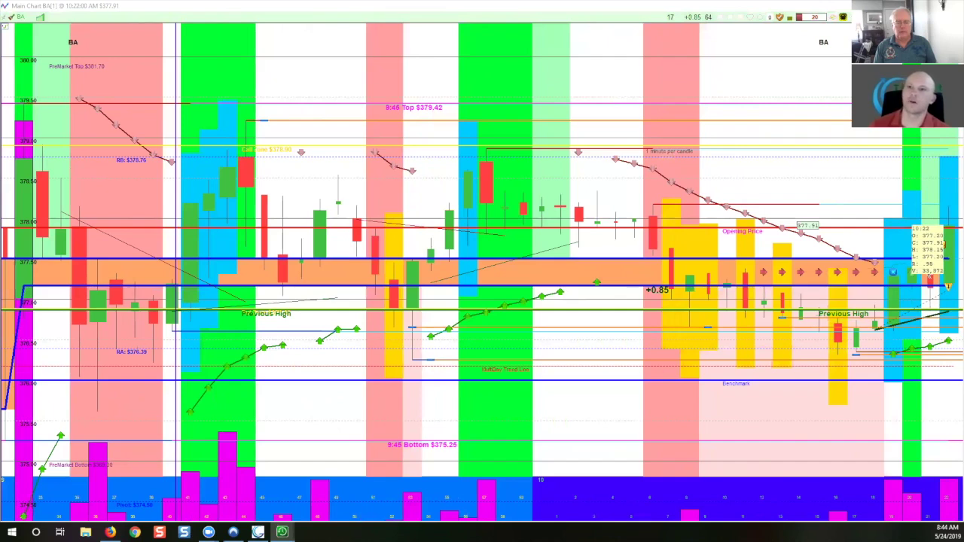
pyautogui.press('b')
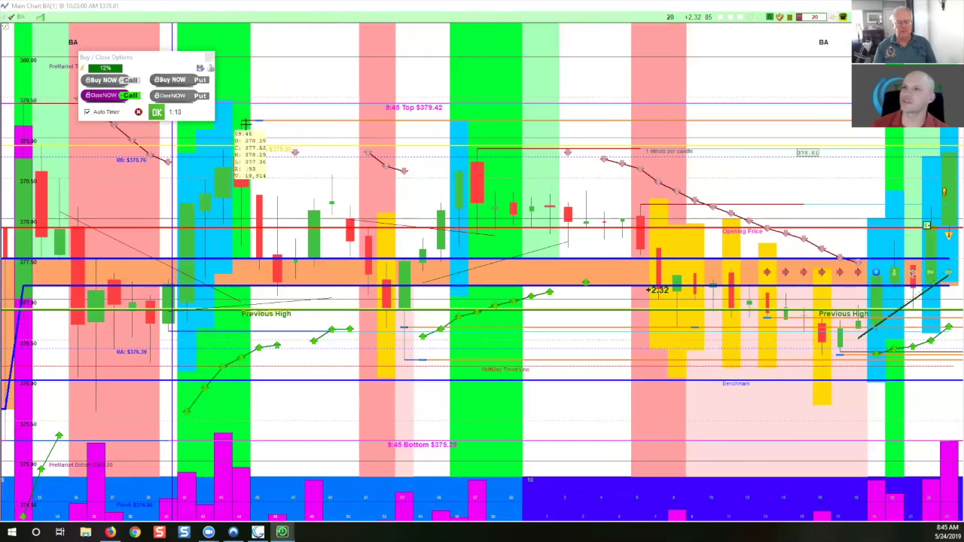
# Exit the open BA call with CloseNOW Call at about a 12% gain.
pyautogui.click(105, 95)
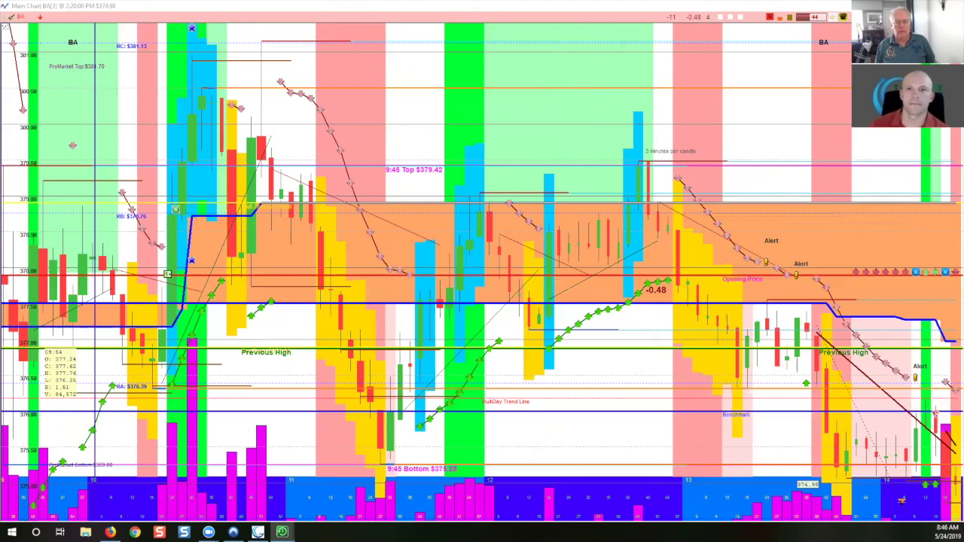
# Buy a BA put from the Buy/Close Options panel, then close it at about 13%.
pyautogui.press('b')
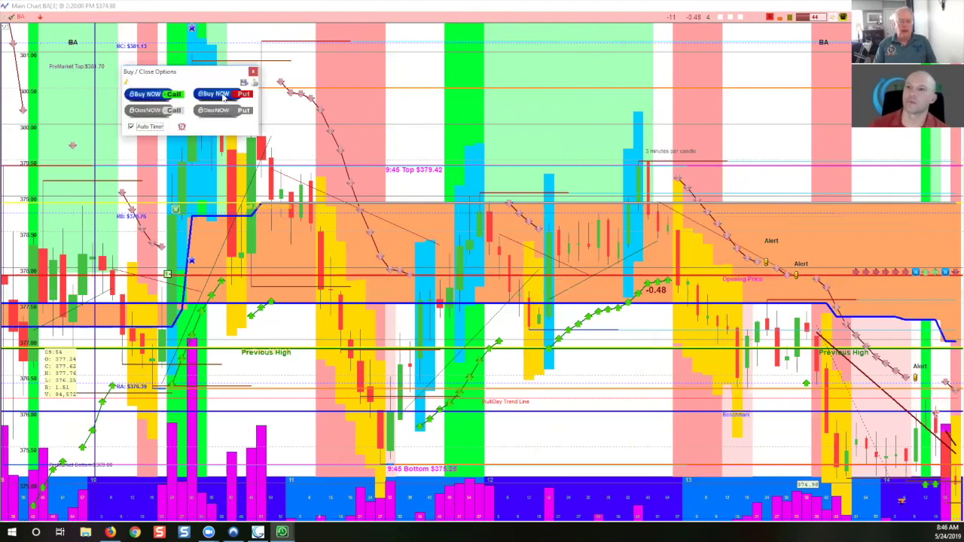
pyautogui.click(220, 93)
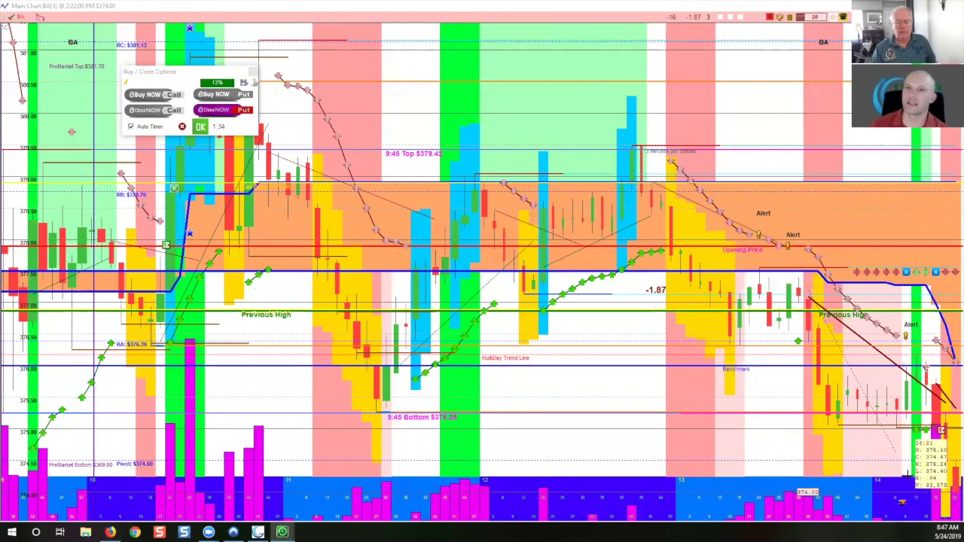
pyautogui.click(212, 110)
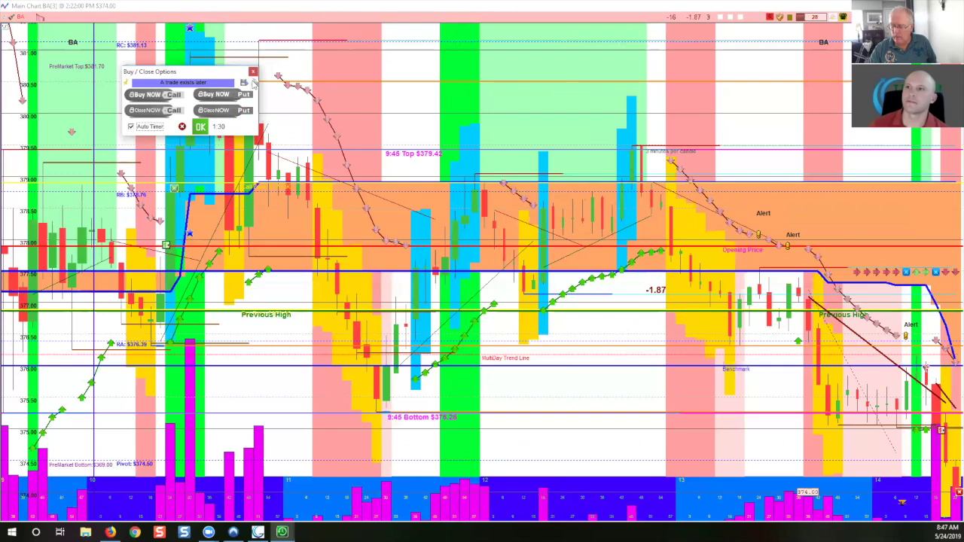